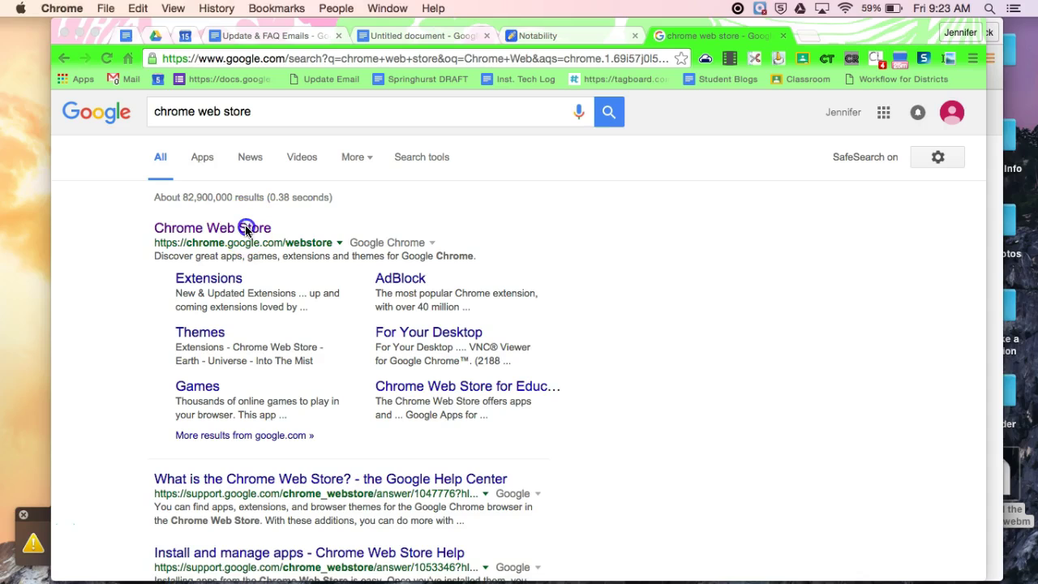
- Open the Chrome Web Store and search for screencastify to find the Screencastify (Screen Video Recorder) extension
{"action": "left_click", "coordinate": [242, 234]}
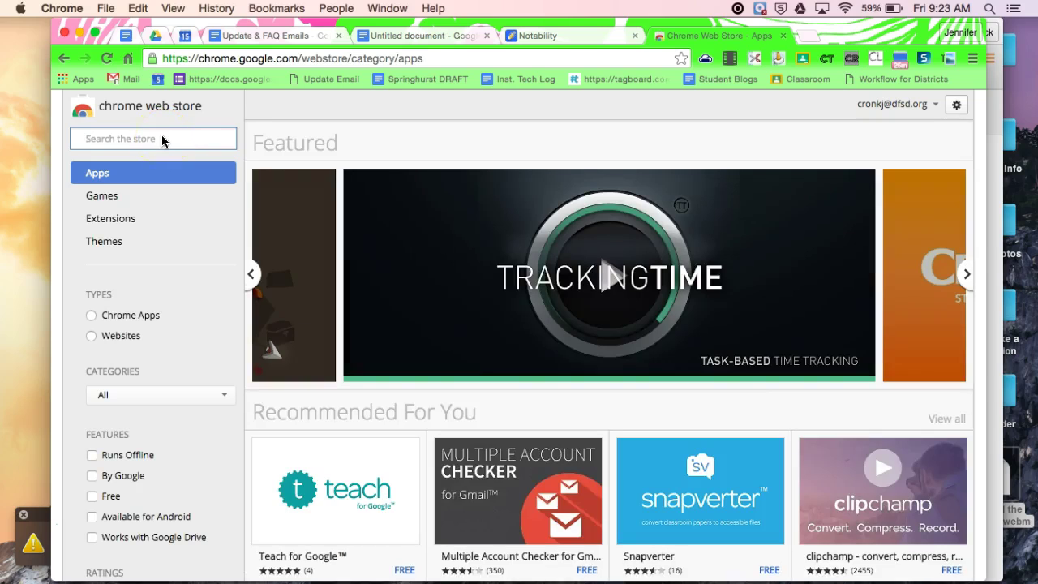
{"action": "type", "text": "scre"}
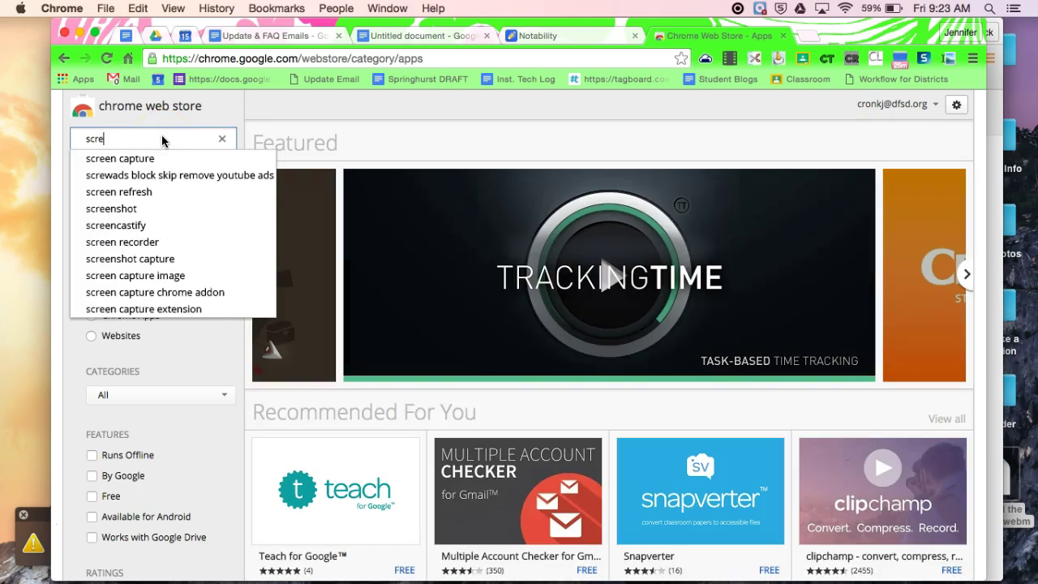
{"action": "type", "text": "ent"}
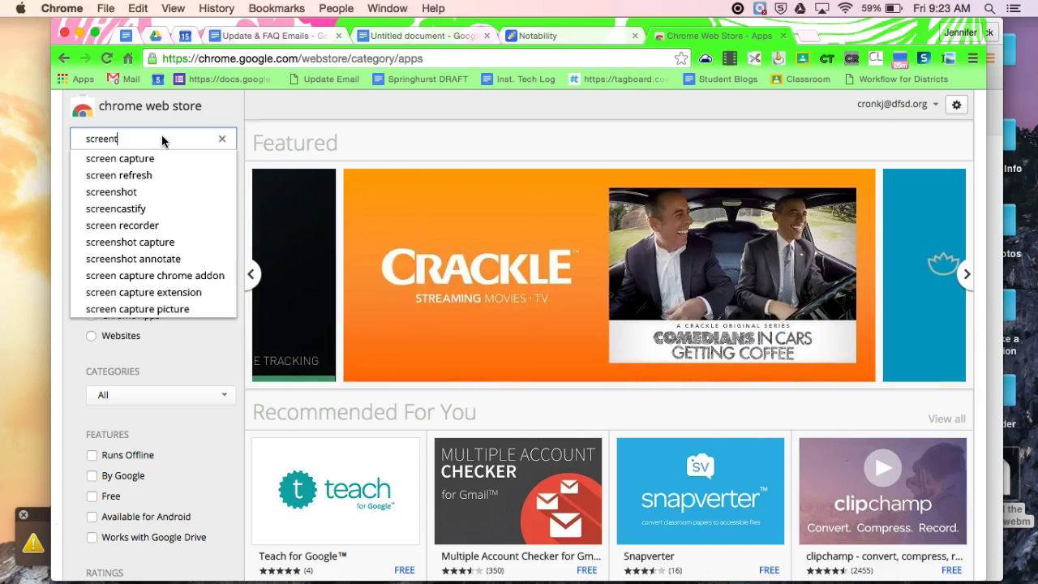
{"action": "key", "text": "BackSpace"}
{"action": "type", "text": "c"}
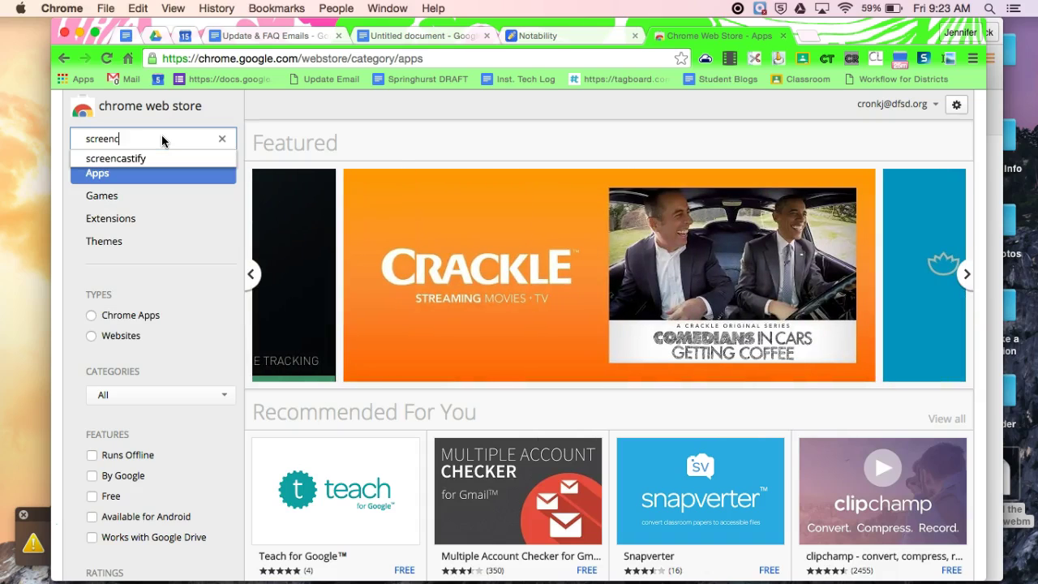
{"action": "type", "text": "as"}
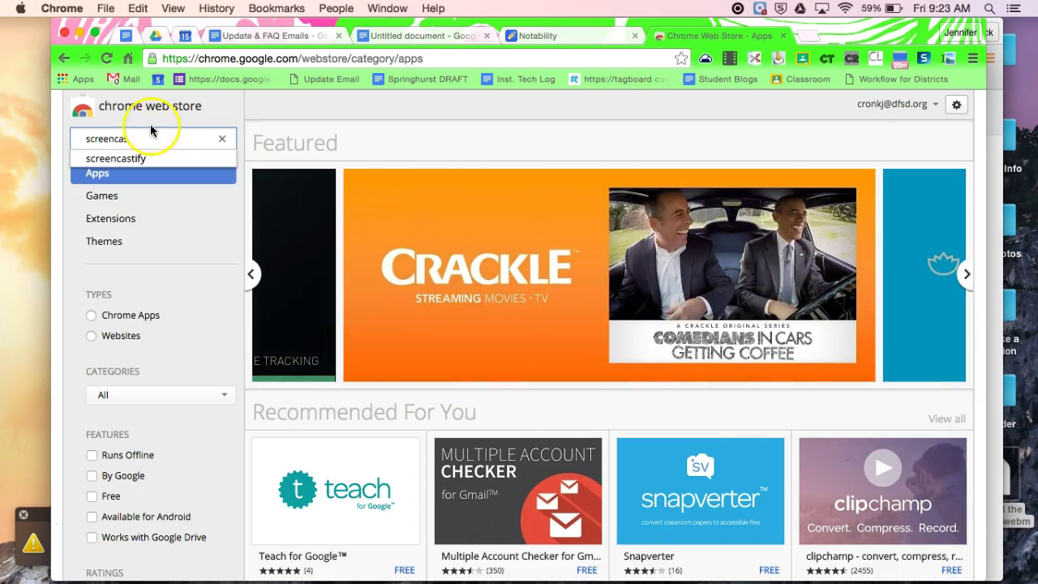
{"action": "left_click", "coordinate": [134, 157]}
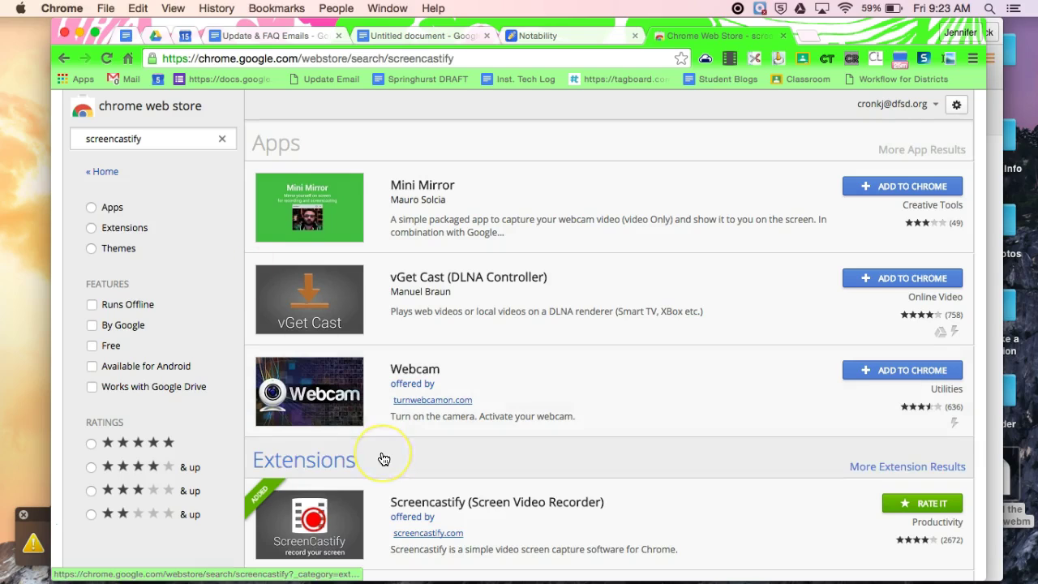
{"action": "scroll", "coordinate": [383, 458], "scroll_direction": "down", "scroll_amount": 5}
{"action": "scroll", "coordinate": [384, 459], "scroll_direction": "down", "scroll_amount": 2}
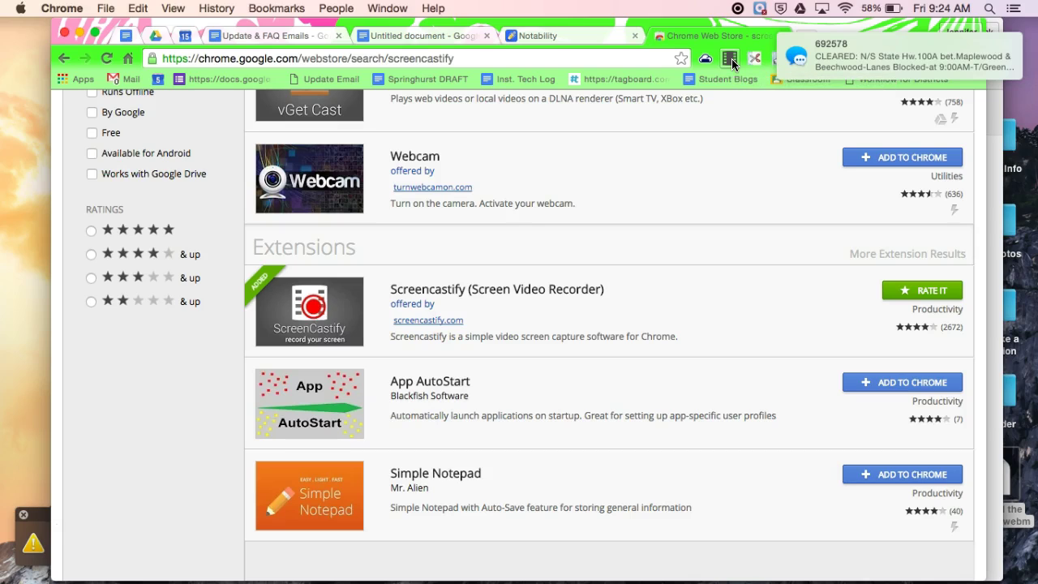
- View the Screencastify recording options and the open Notability and Untitled document pages, and return to the Chrome Web Store results
{"action": "left_click", "coordinate": [729, 61]}
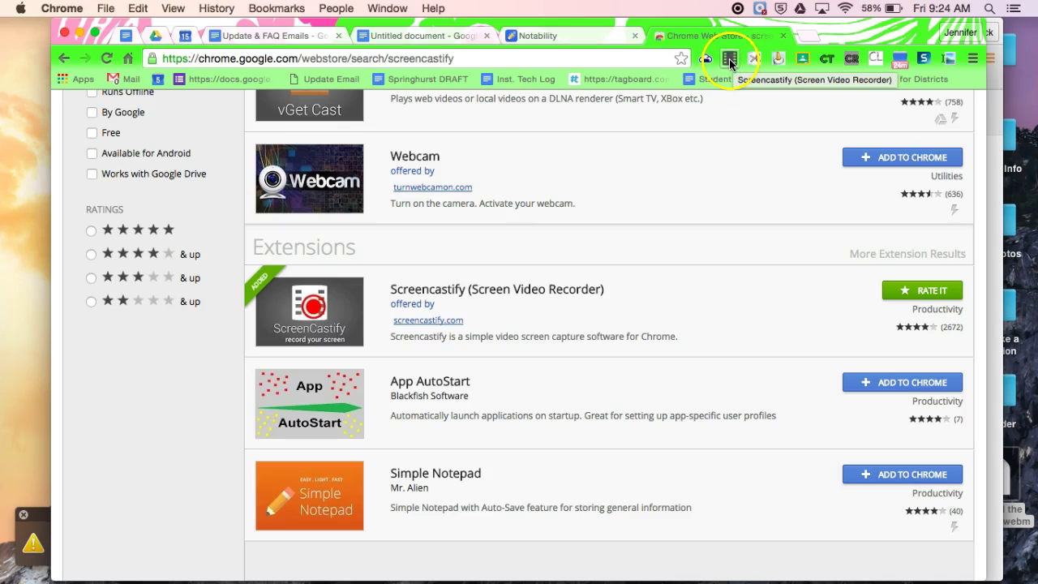
{"action": "left_click", "coordinate": [729, 60]}
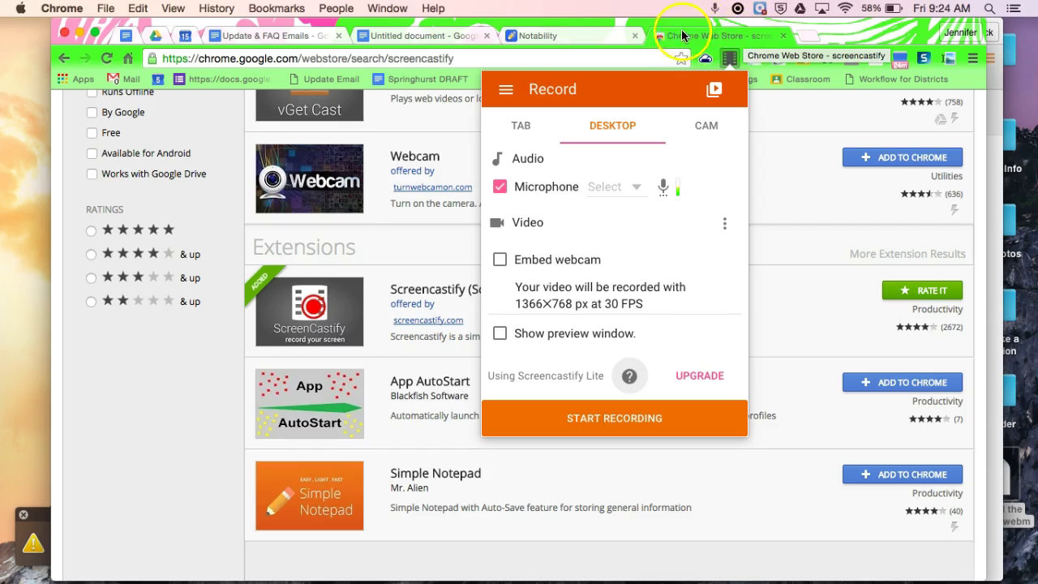
{"action": "left_click", "coordinate": [576, 35]}
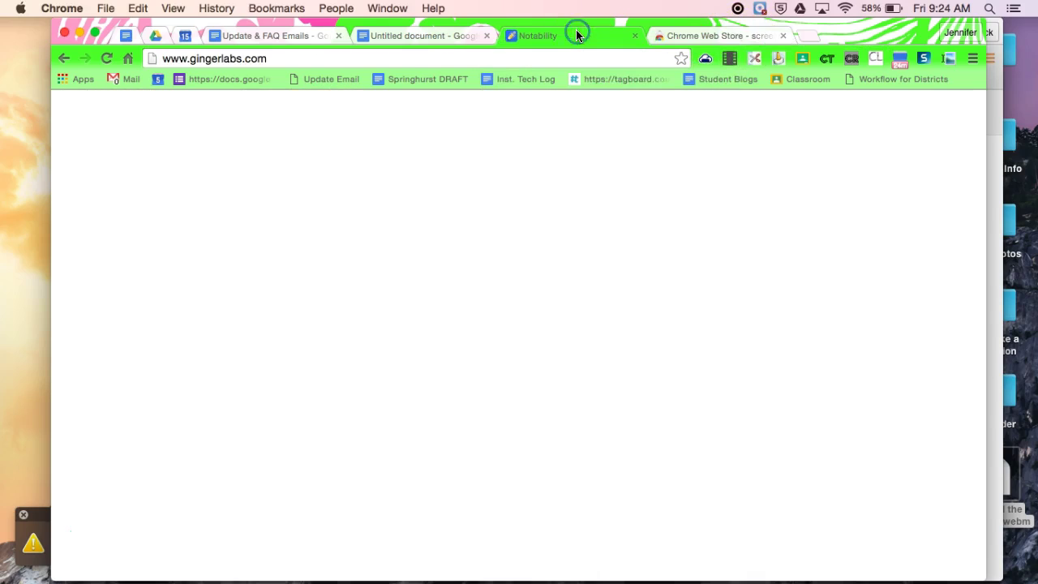
{"action": "left_click", "coordinate": [431, 37]}
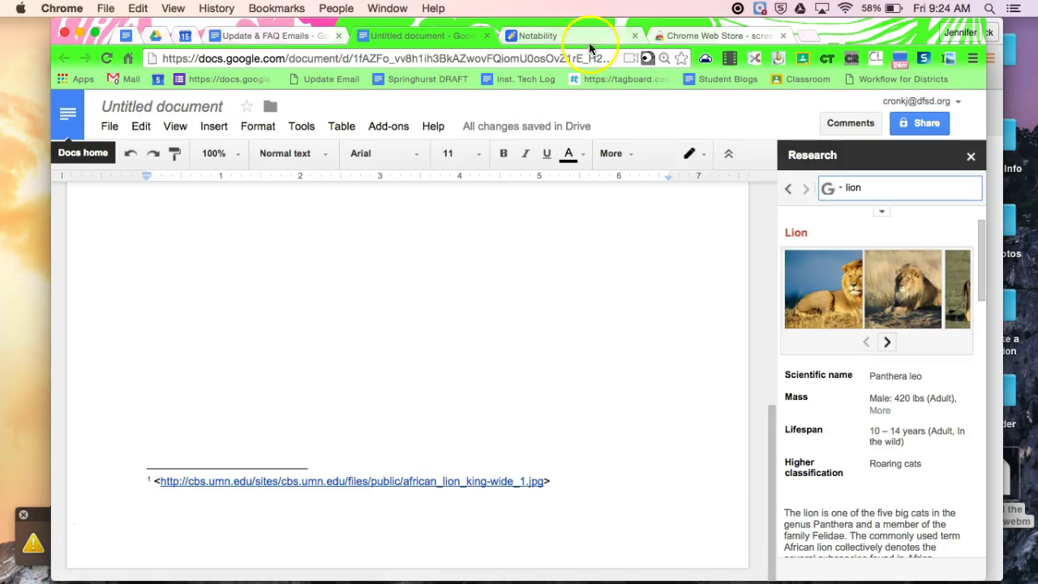
{"action": "left_click", "coordinate": [672, 36]}
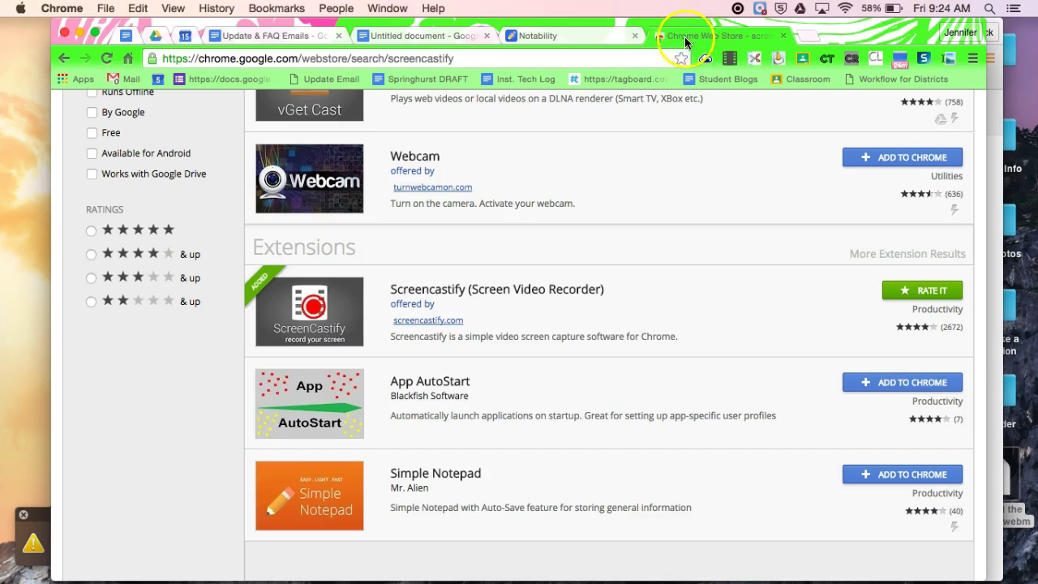
- Start a Cam recording in Screencastify with the microphone on and the preview window enabled
{"action": "left_click", "coordinate": [730, 56]}
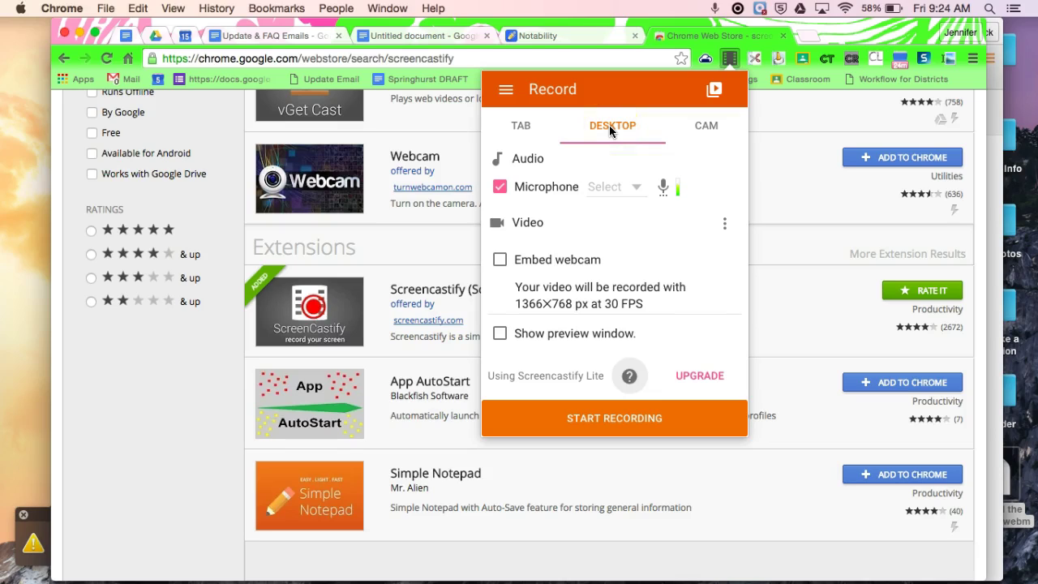
{"action": "left_click", "coordinate": [611, 130]}
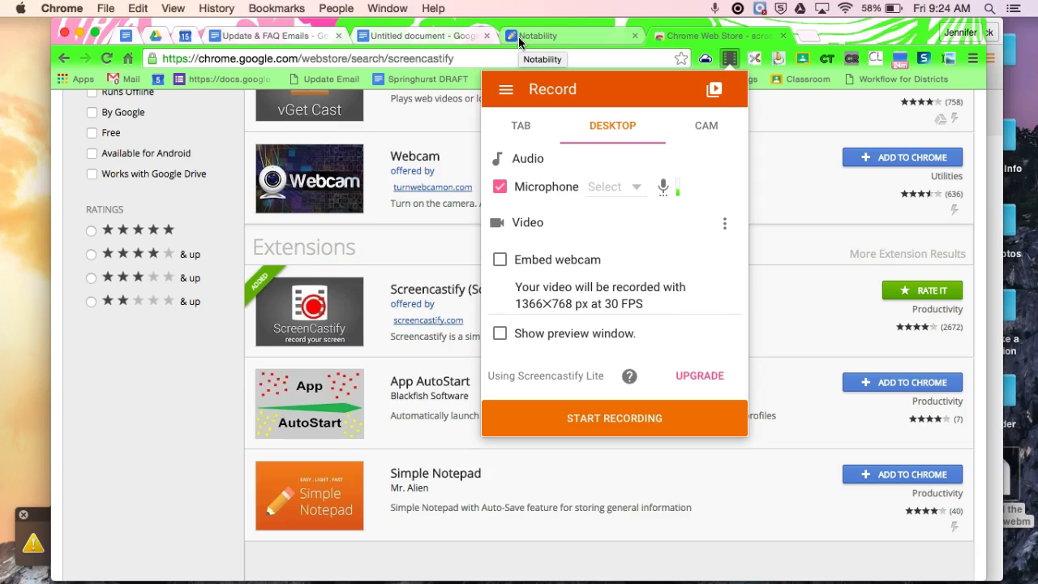
{"action": "left_click", "coordinate": [708, 128]}
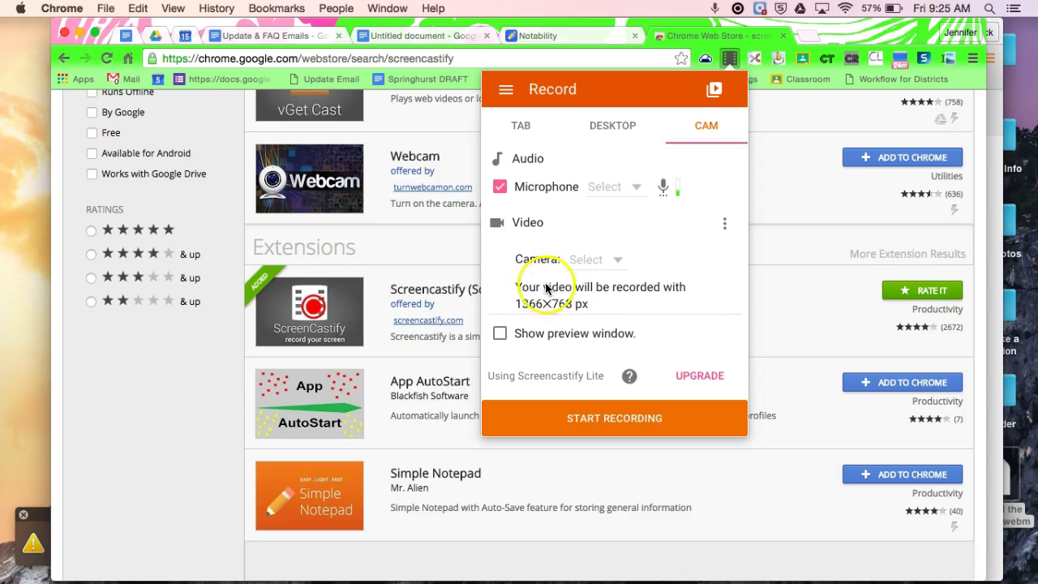
{"action": "left_click", "coordinate": [502, 333]}
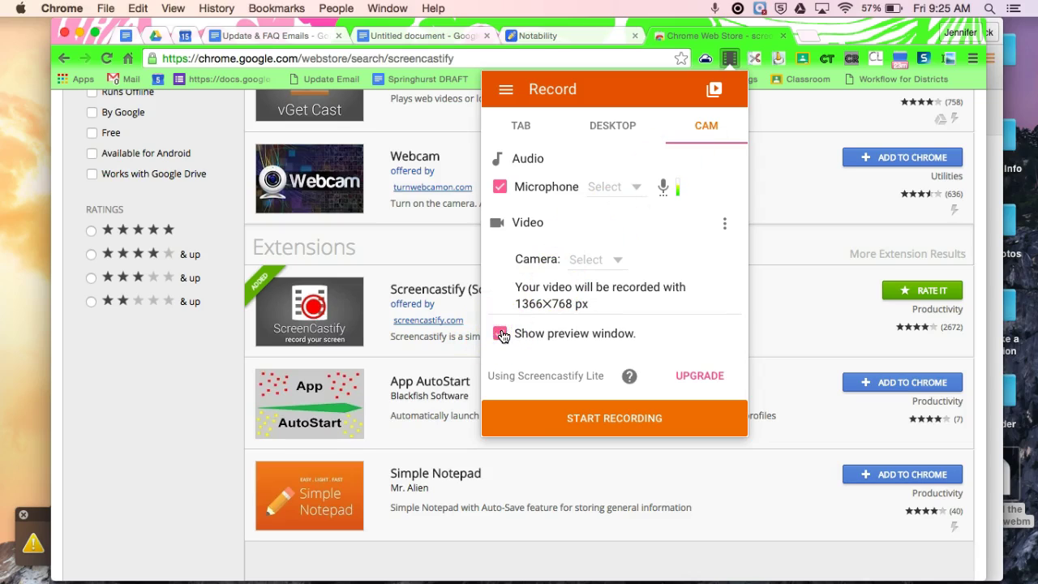
{"action": "left_click", "coordinate": [588, 423]}
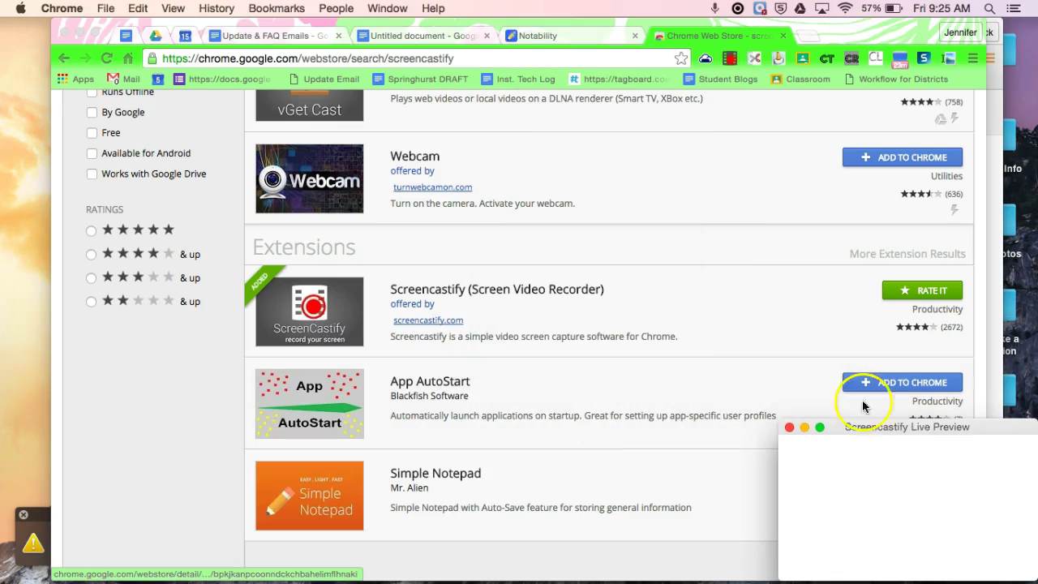
- Move the Screencastify live preview over the web page, close it, and stop the webcam recording
{"action": "left_click_drag", "start_coordinate": [896, 431], "coordinate": [543, 165]}
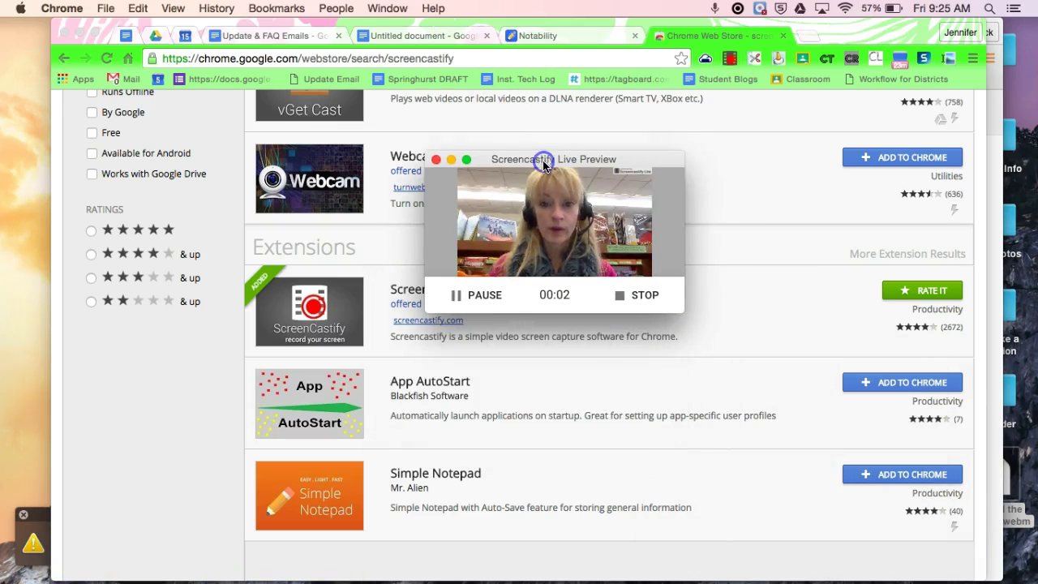
{"action": "left_click", "coordinate": [435, 159]}
{"action": "left_click", "coordinate": [730, 59]}
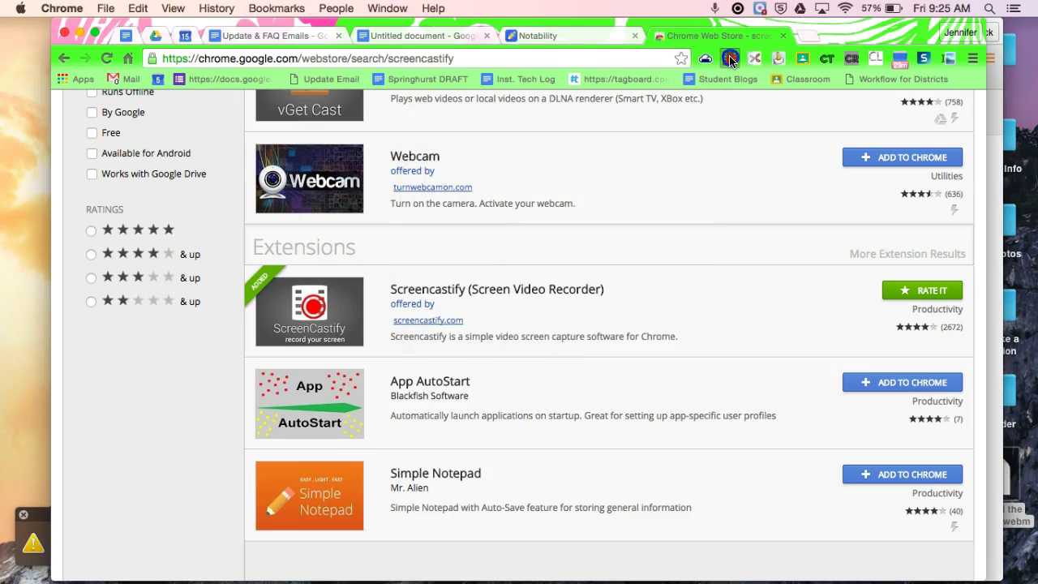
{"action": "left_click", "coordinate": [660, 245]}
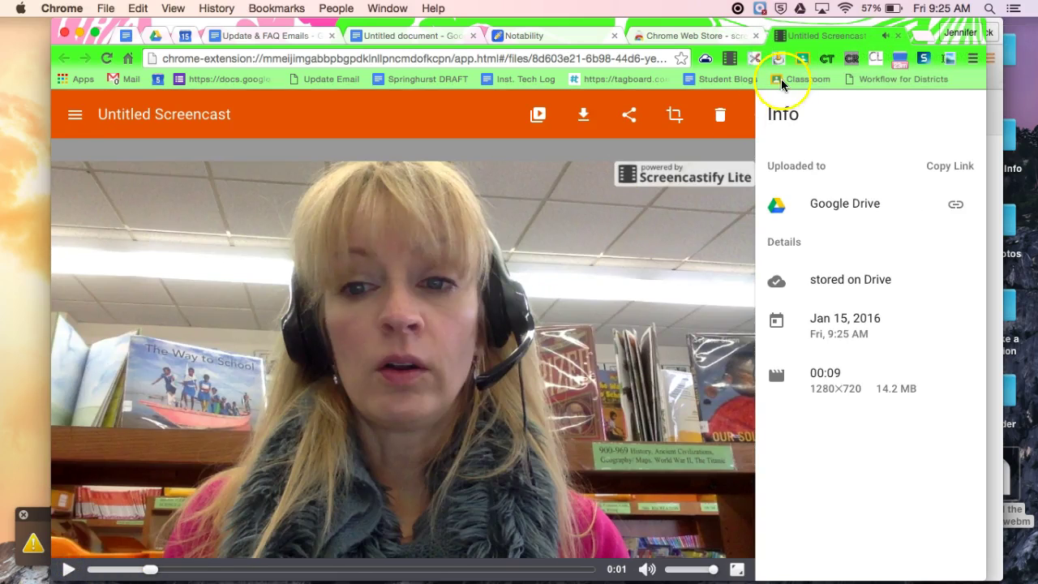
- Close the new screencast's playback page and open the list of all Screencastify recordings
{"action": "left_click", "coordinate": [897, 35]}
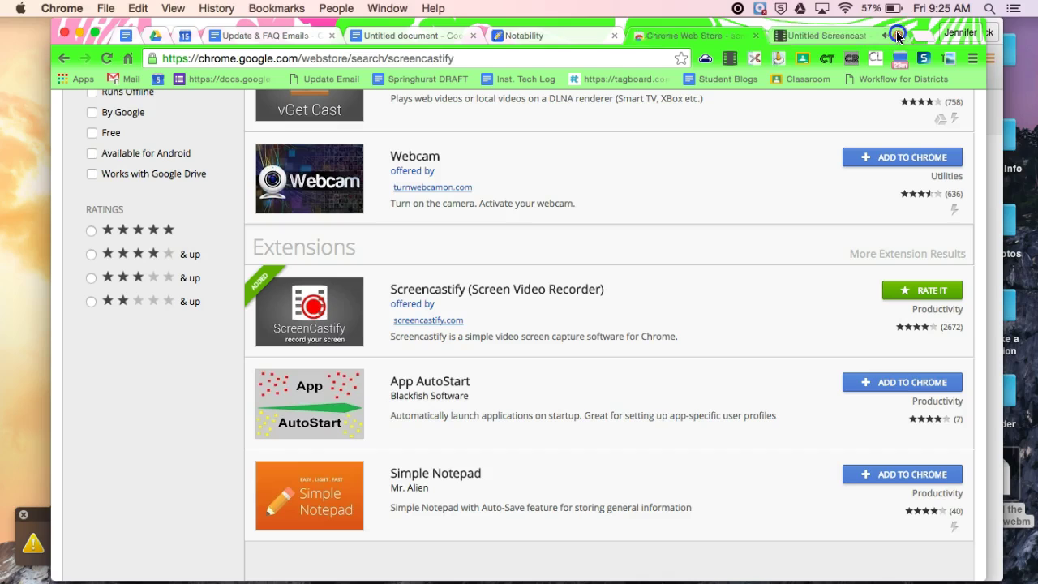
{"action": "left_click", "coordinate": [729, 59]}
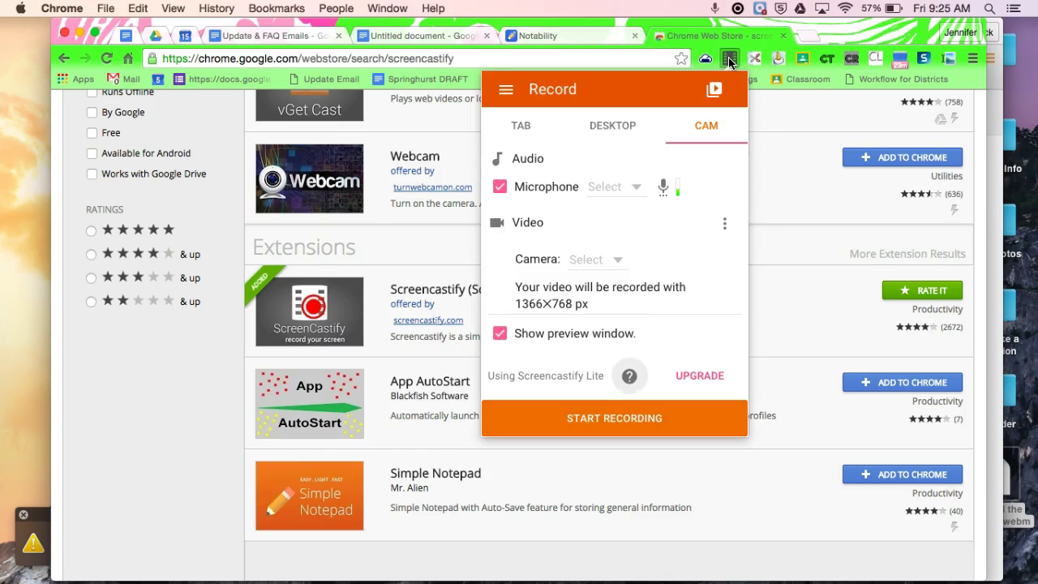
{"action": "left_click", "coordinate": [713, 91]}
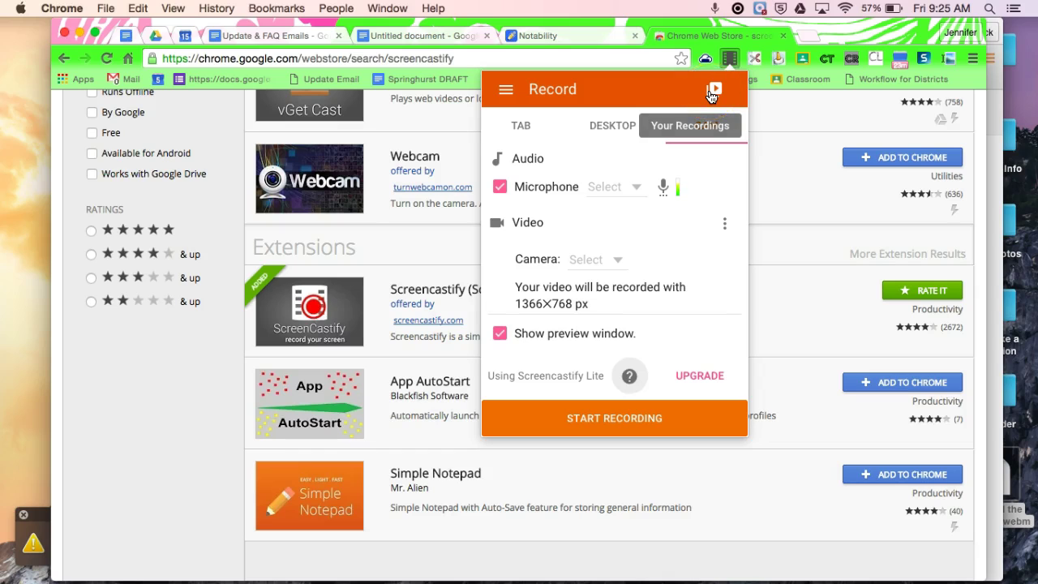
{"action": "left_click", "coordinate": [711, 94]}
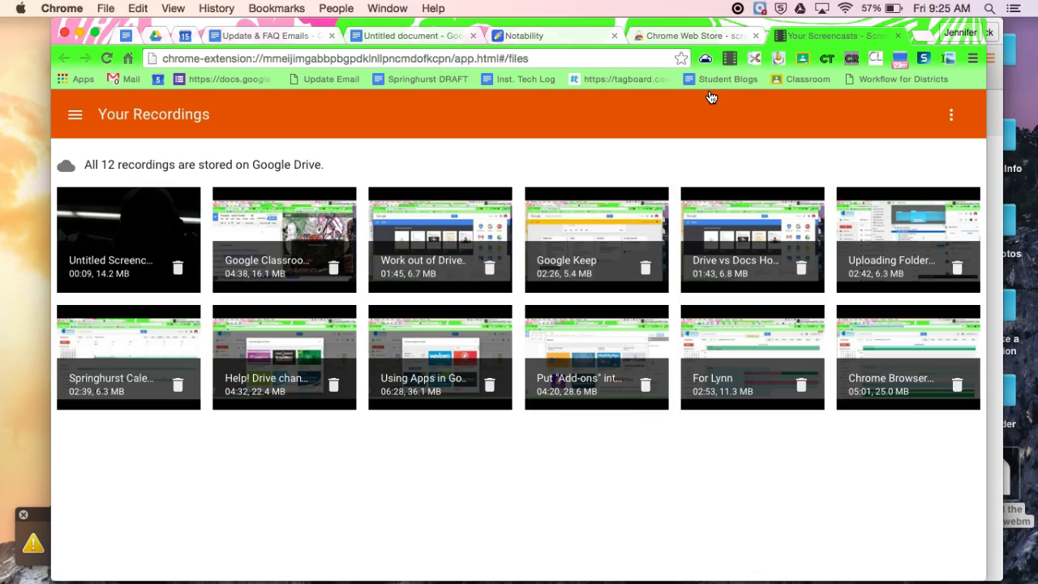
- Switch to Google Drive and get the shareable link for Put "Add-ons" into Google Docs.webm in the 1 Screencastify folder
{"action": "left_click", "coordinate": [156, 35]}
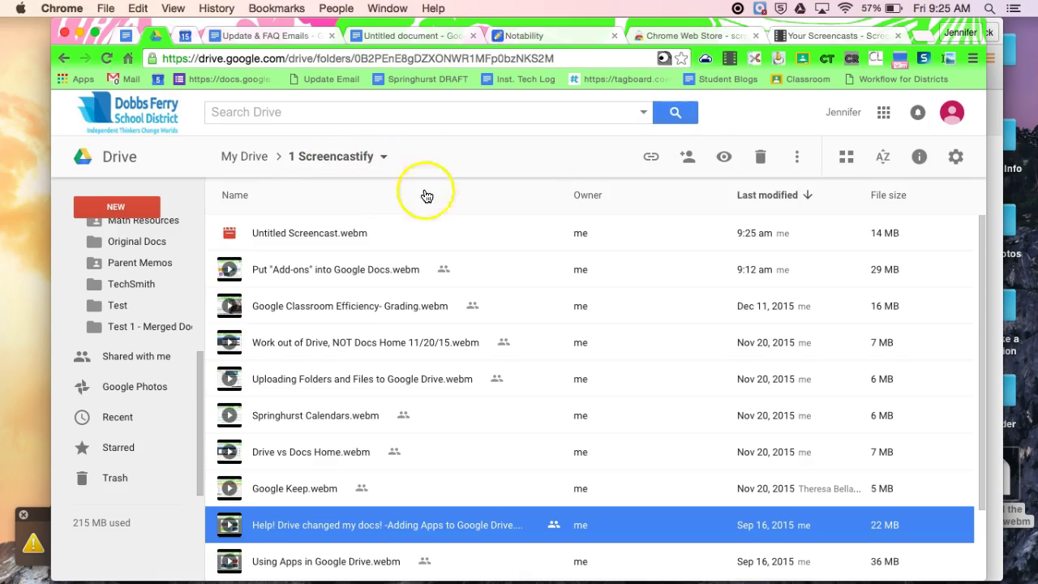
{"action": "left_click", "coordinate": [477, 269]}
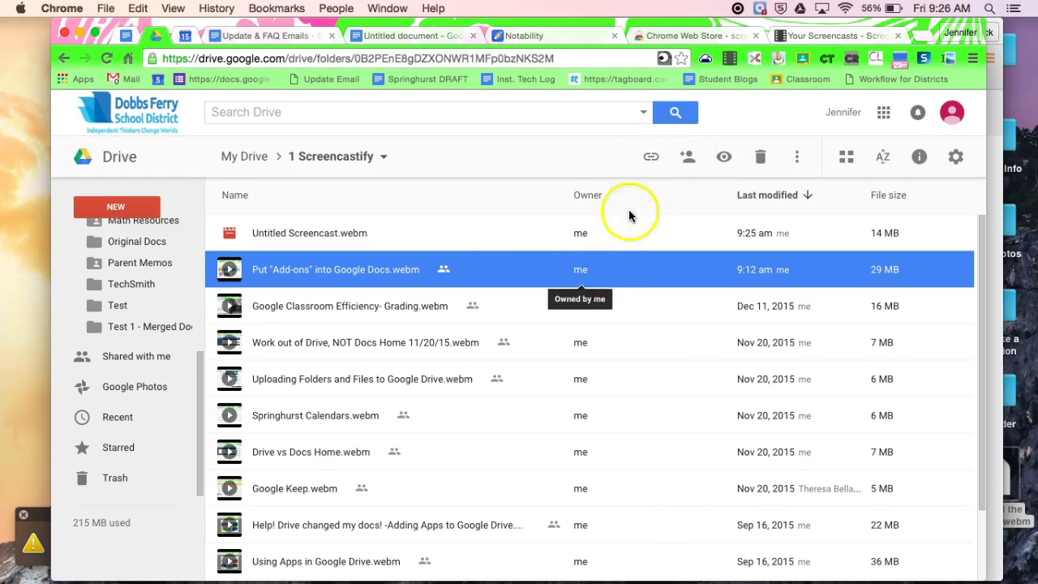
{"action": "left_click", "coordinate": [653, 157]}
{"action": "left_click", "coordinate": [634, 212]}
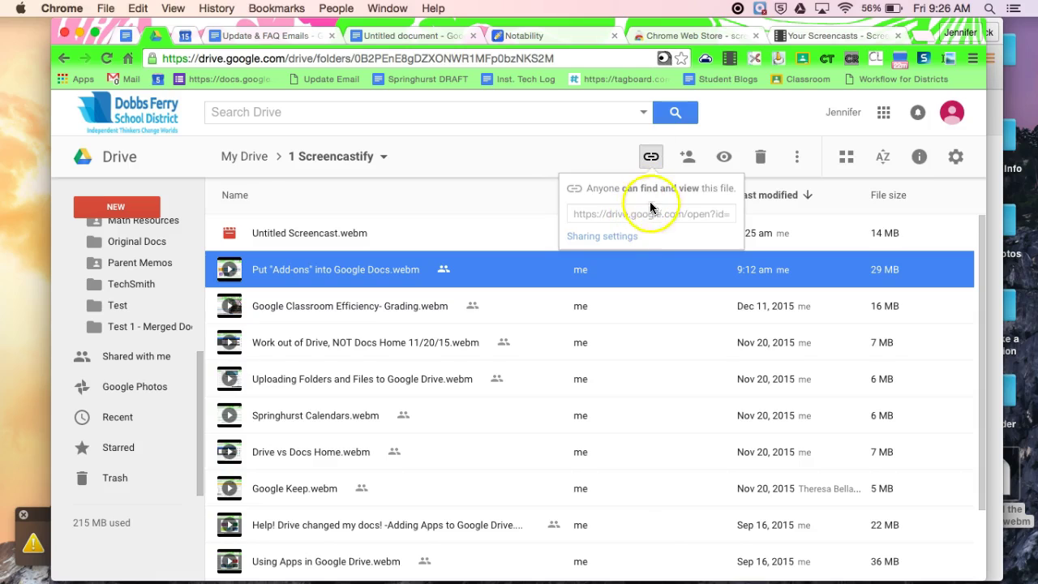
- Set the selected video's link sharing so that anyone at Dobbs Ferry Union Free School District with the link can edit
{"action": "left_click", "coordinate": [689, 157]}
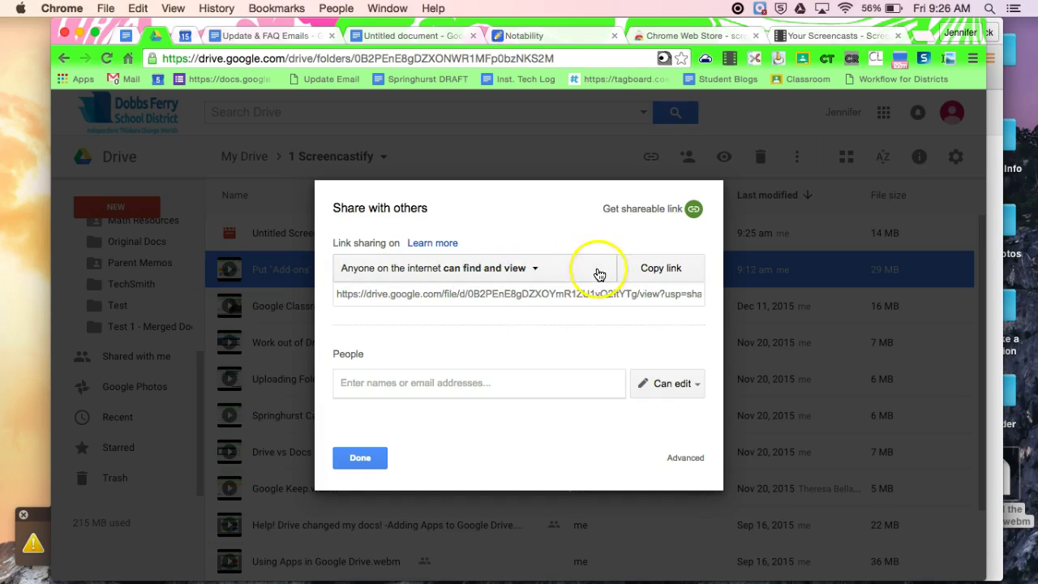
{"action": "left_click", "coordinate": [535, 272]}
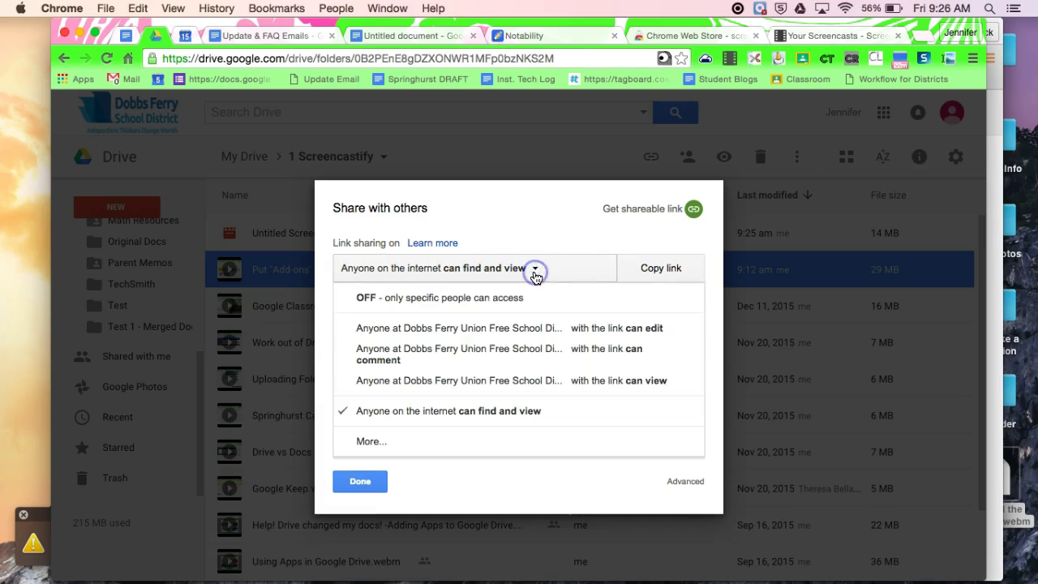
{"action": "left_click", "coordinate": [527, 329]}
{"action": "left_click", "coordinate": [602, 269]}
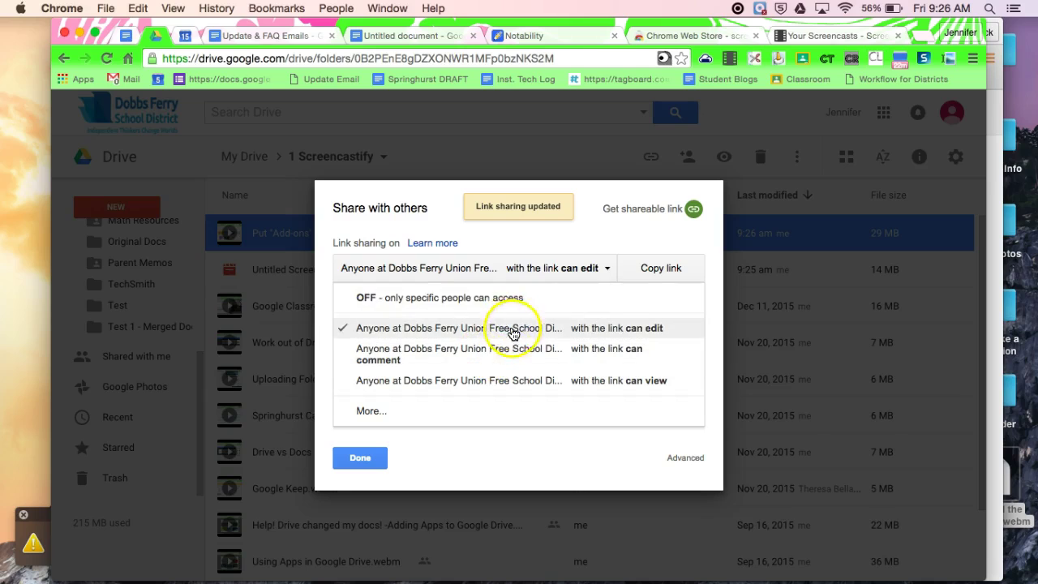
{"action": "left_click", "coordinate": [556, 269]}
- Copy the video's sharing link, finish the sharing settings, and look through the Screencastify folder's files
{"action": "left_click", "coordinate": [557, 294]}
{"action": "left_click", "coordinate": [672, 266]}
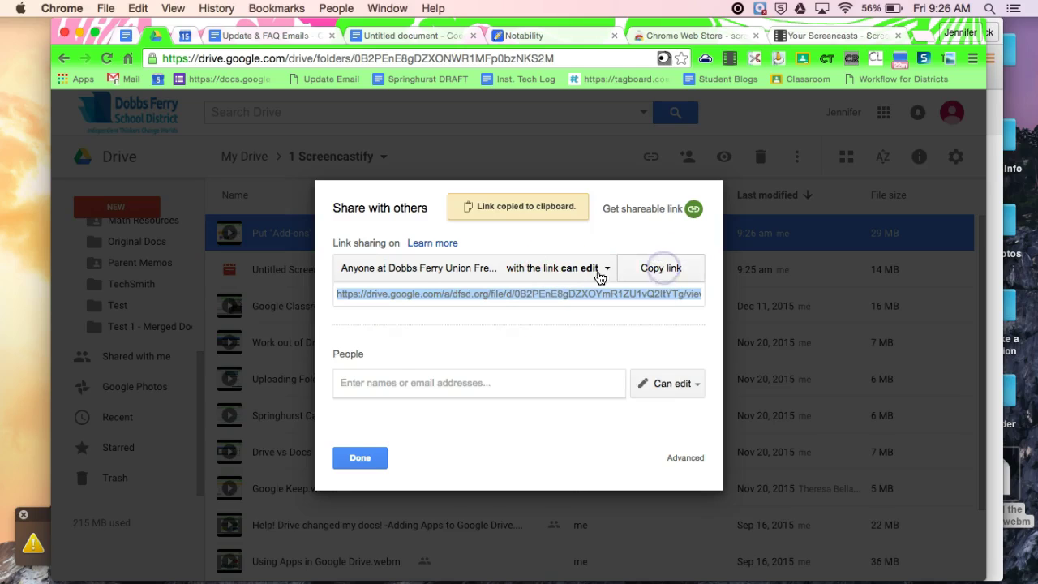
{"action": "left_click", "coordinate": [361, 457]}
{"action": "scroll", "coordinate": [368, 457], "scroll_direction": "down", "scroll_amount": 2}
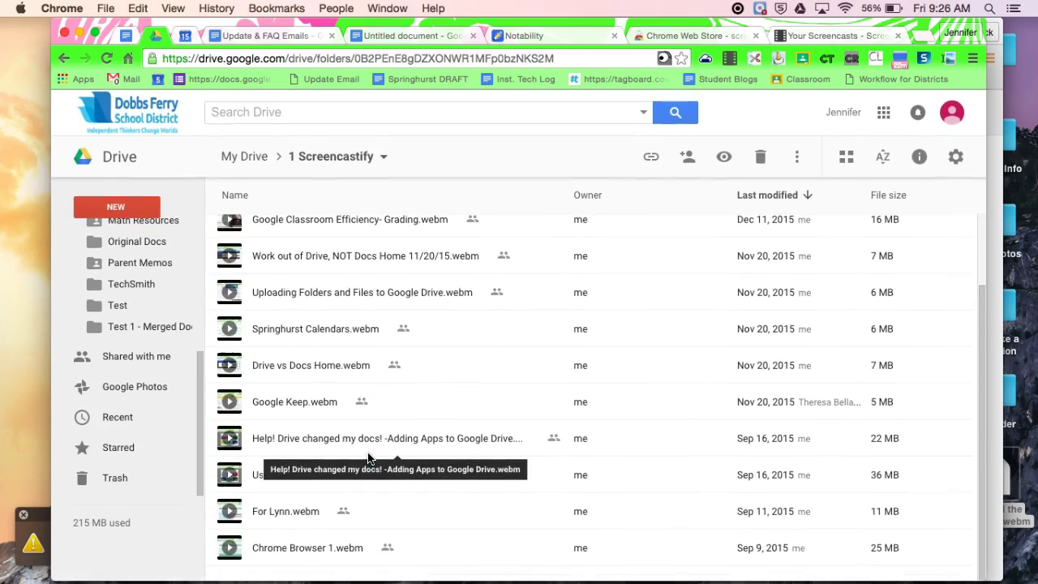
{"action": "scroll", "coordinate": [368, 457], "scroll_direction": "up", "scroll_amount": 2}
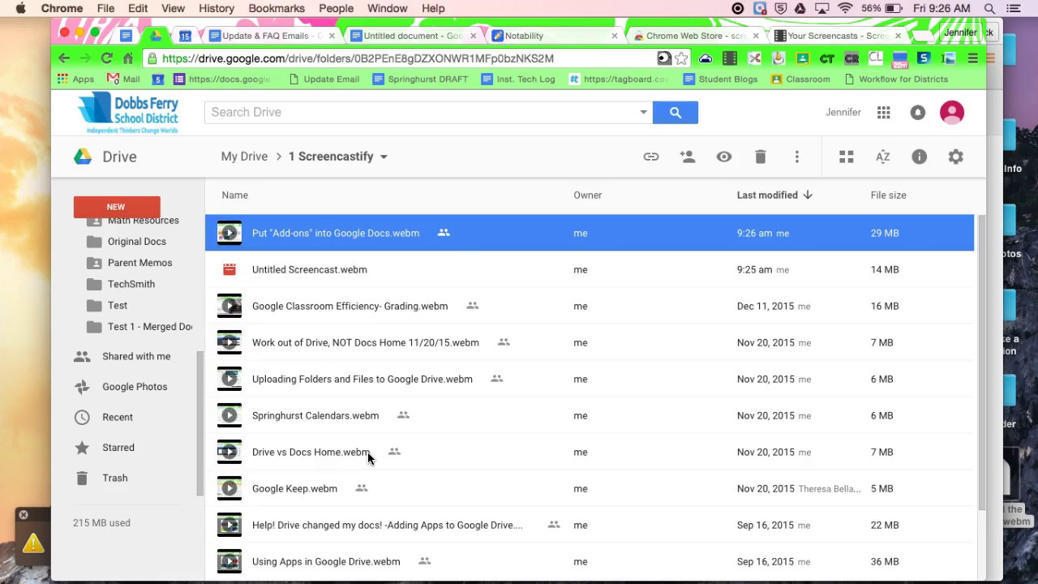